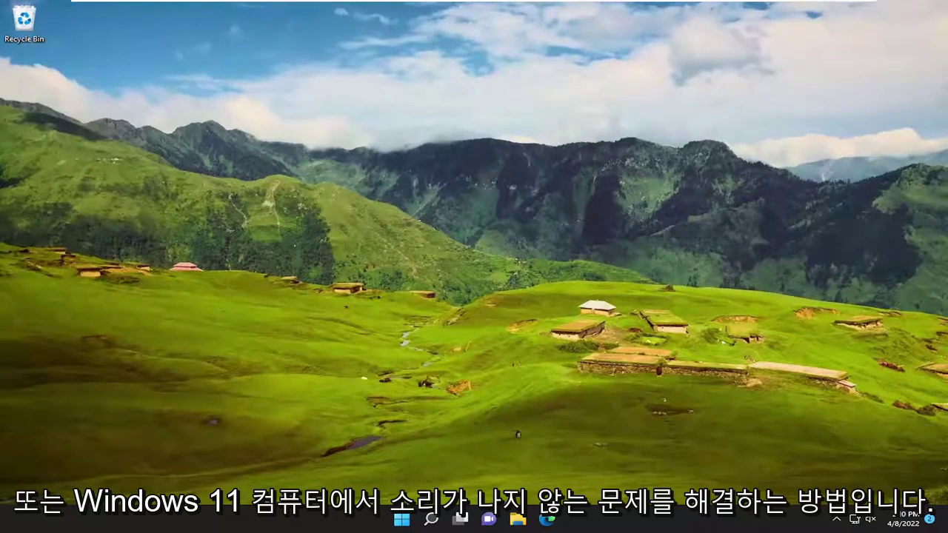
Search Windows for 'control panel' and open Control Panel from the best match.
{"action": "left_click", "coordinate": [431, 522]}
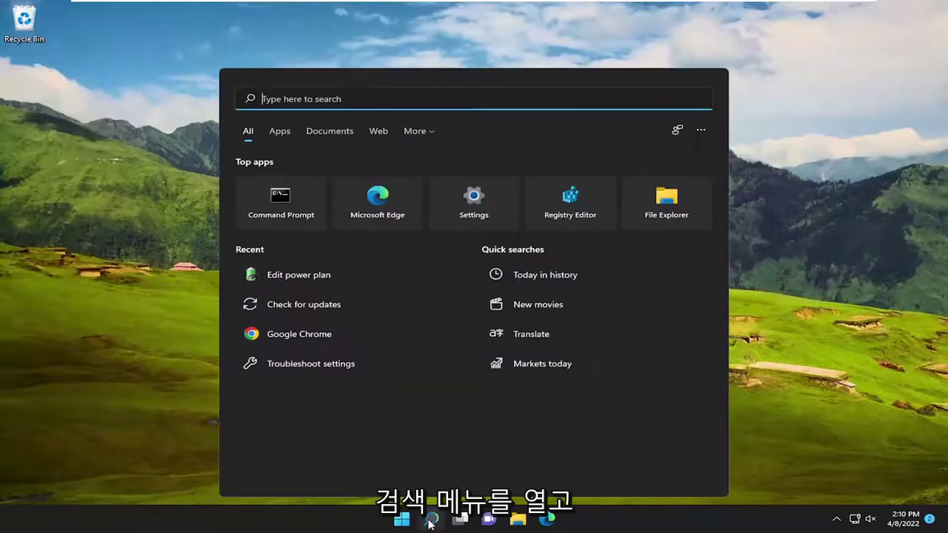
{"action": "type", "text": "contro lpa"}
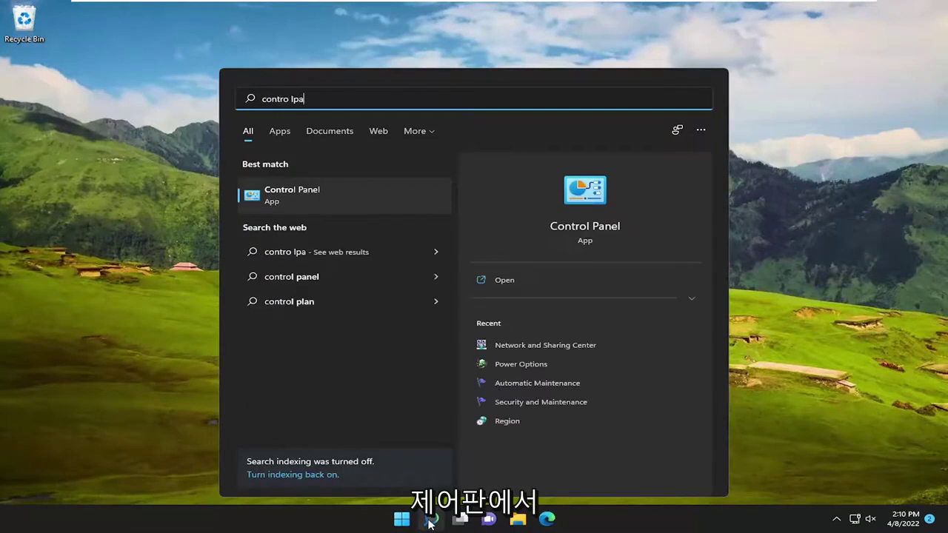
{"action": "key", "text": "BackSpace"}
{"action": "key", "text": "BackSpace"}
{"action": "key", "text": "BackSpace"}
{"action": "key", "text": "BackSpace"}
{"action": "type", "text": "l panel"}
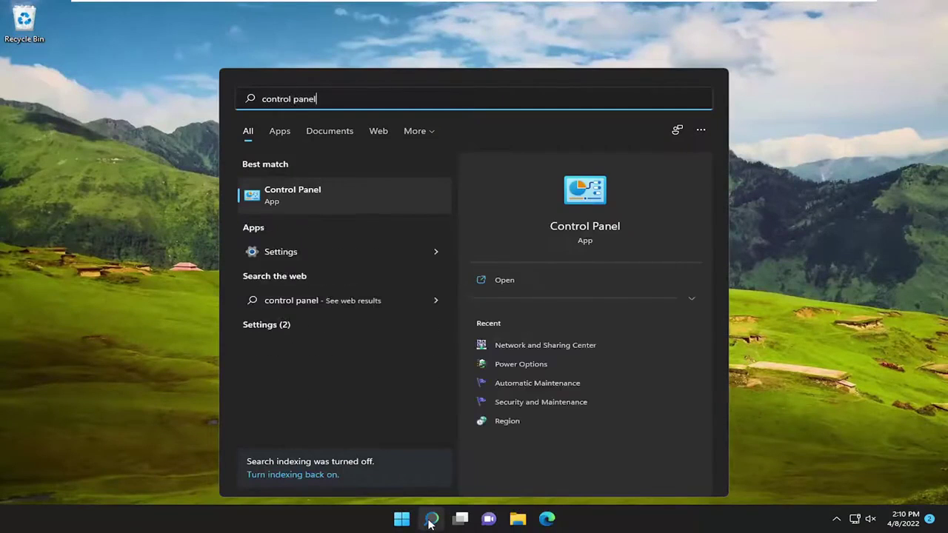
{"action": "left_click", "coordinate": [304, 196]}
Switch Control Panel to Large icons view and open the Balanced plan's Edit Plan Settings in Power Options.
{"action": "left_click", "coordinate": [691, 139]}
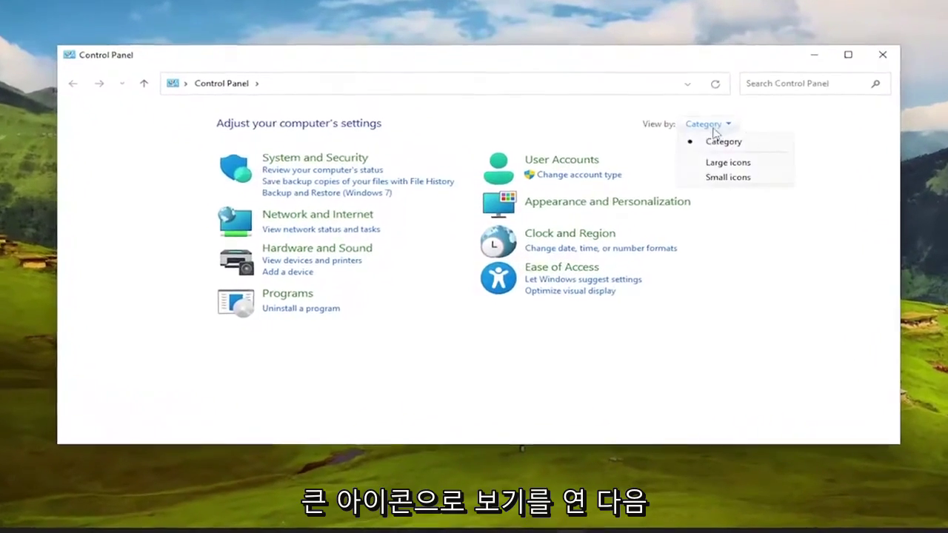
{"action": "left_click", "coordinate": [712, 172]}
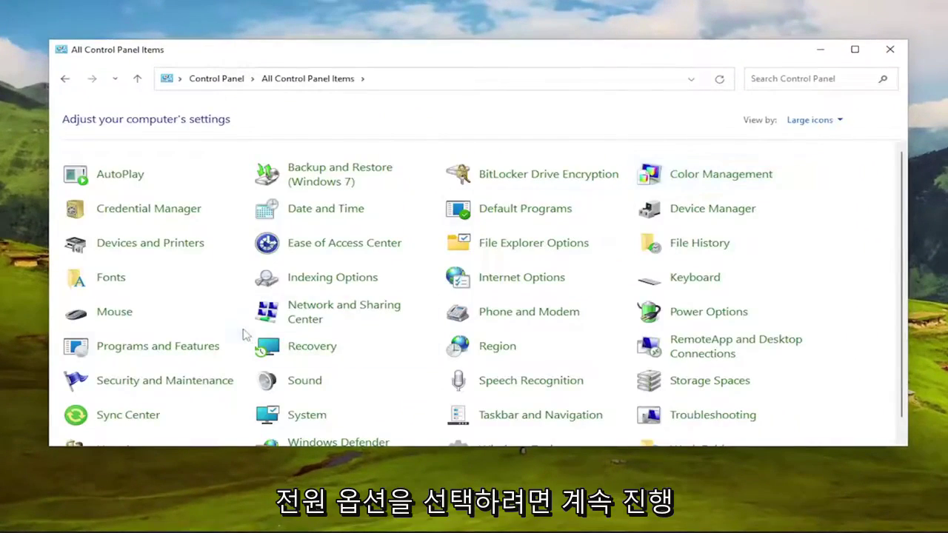
{"action": "left_click", "coordinate": [697, 315]}
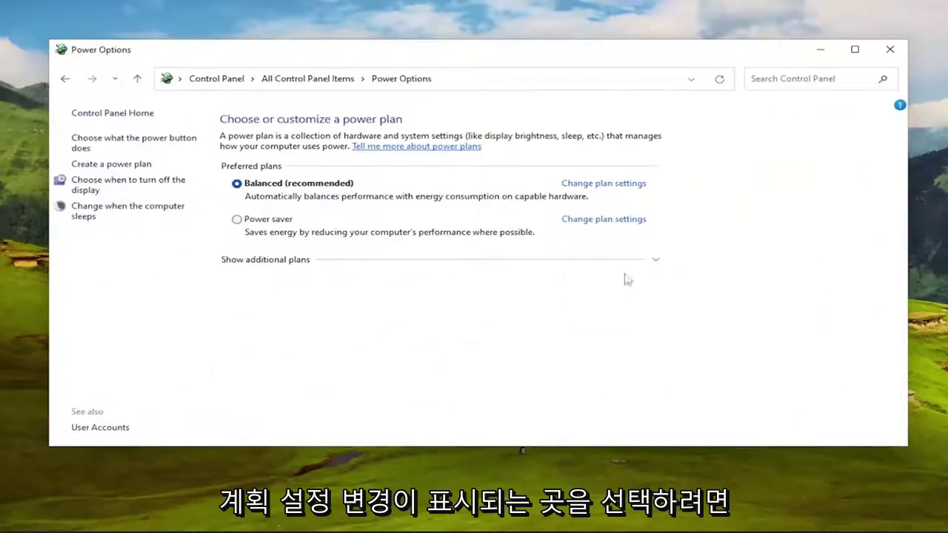
{"action": "left_click", "coordinate": [589, 185]}
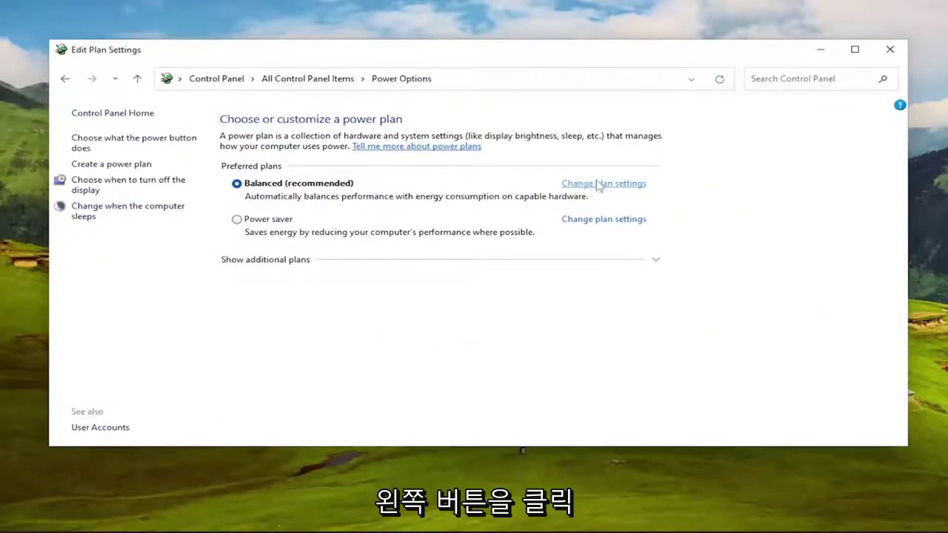
{"action": "left_click", "coordinate": [64, 78]}
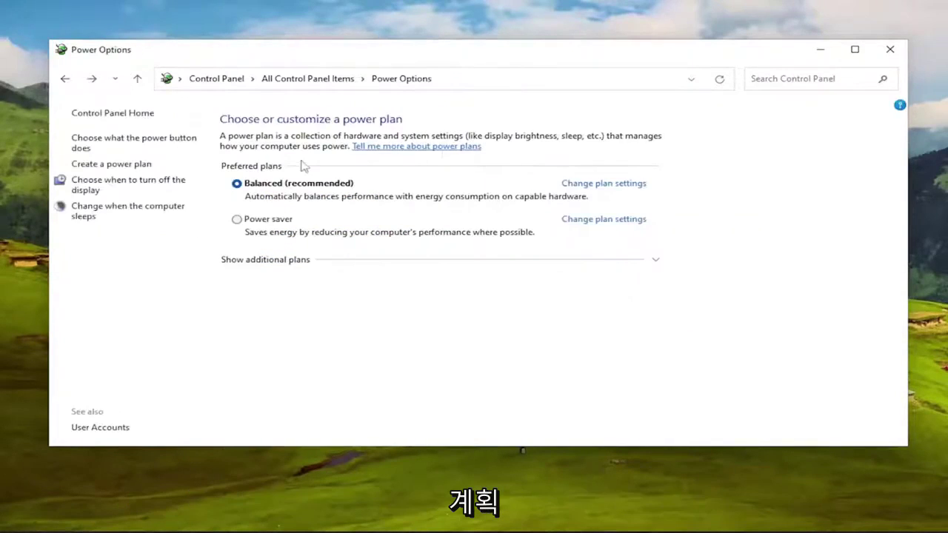
{"action": "left_click", "coordinate": [606, 185]}
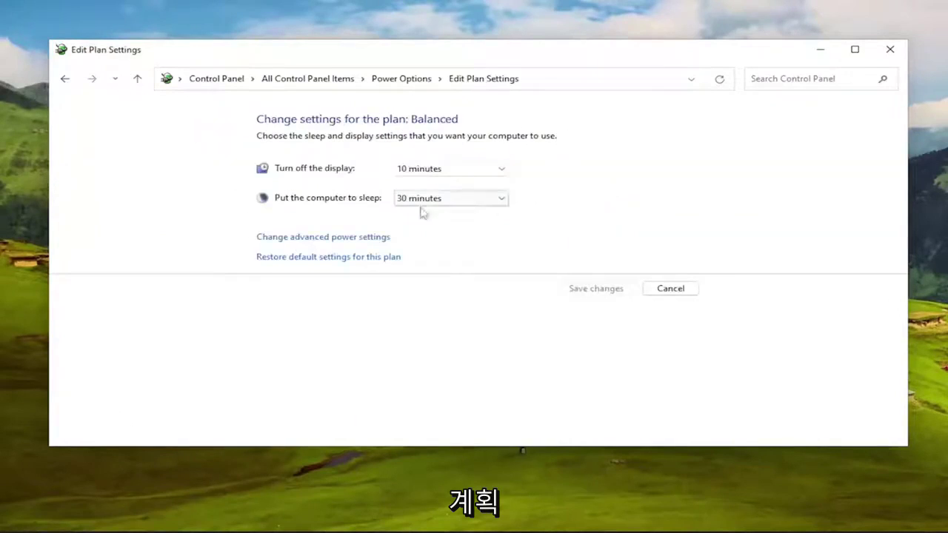
{"action": "left_click", "coordinate": [307, 243]}
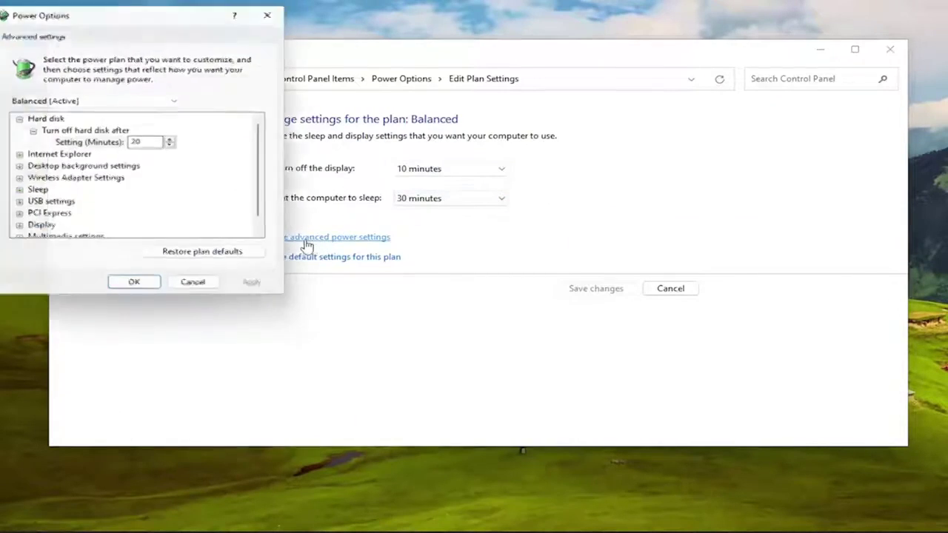
{"action": "left_click_drag", "start_coordinate": [184, 11], "coordinate": [487, 71]}
{"action": "scroll", "coordinate": [363, 268], "scroll_direction": "down", "scroll_amount": 1}
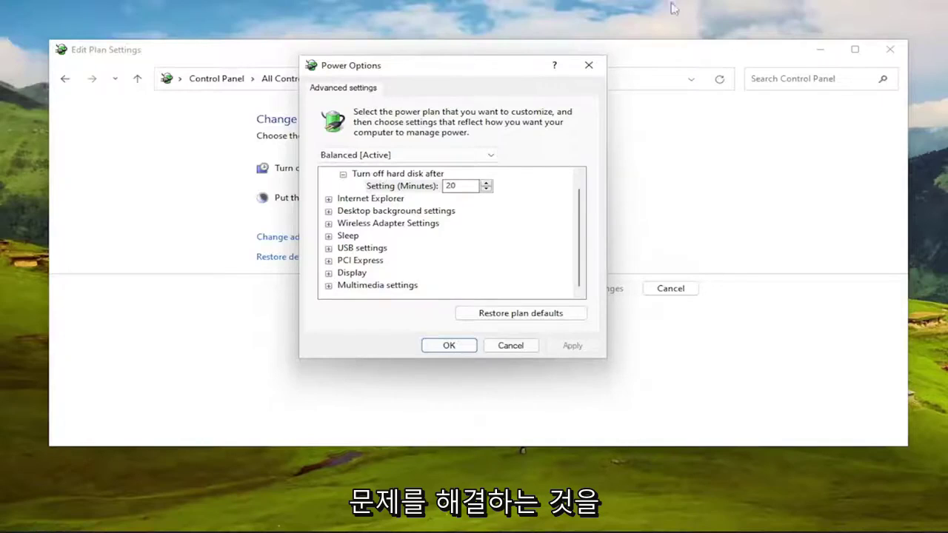
{"action": "left_click", "coordinate": [589, 65]}
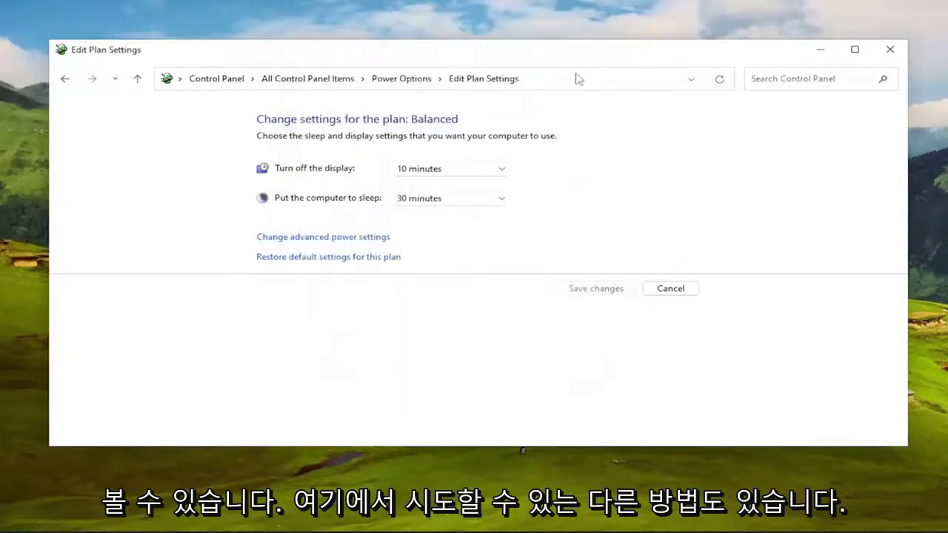
Return to the full item list, open Sound, and open Properties for the Speakers playback device.
{"action": "left_click", "coordinate": [65, 80]}
{"action": "left_click", "coordinate": [65, 79]}
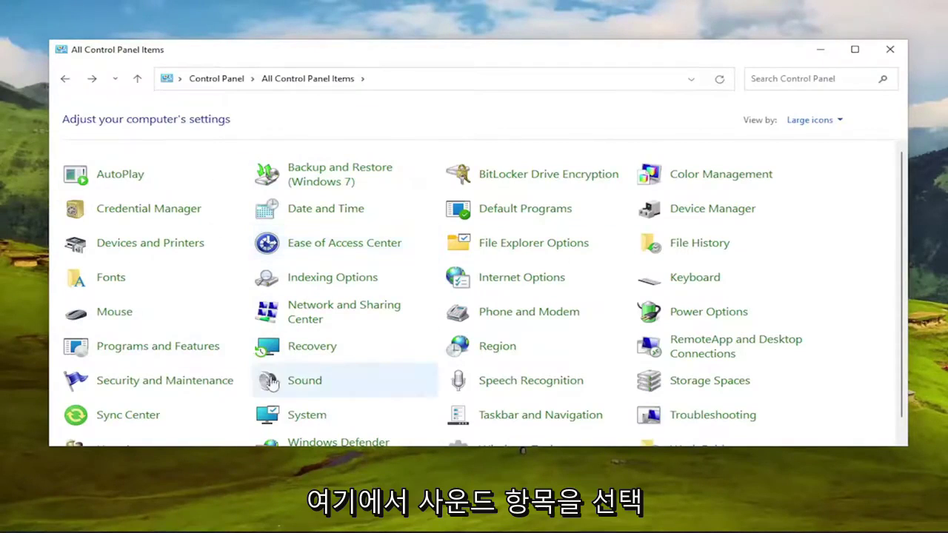
{"action": "left_click", "coordinate": [305, 382]}
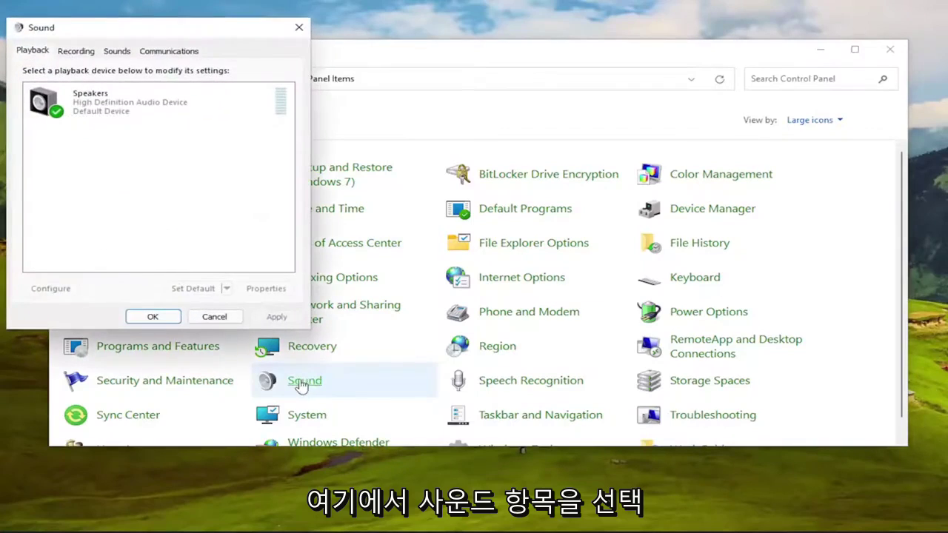
{"action": "left_click_drag", "start_coordinate": [191, 33], "coordinate": [455, 94]}
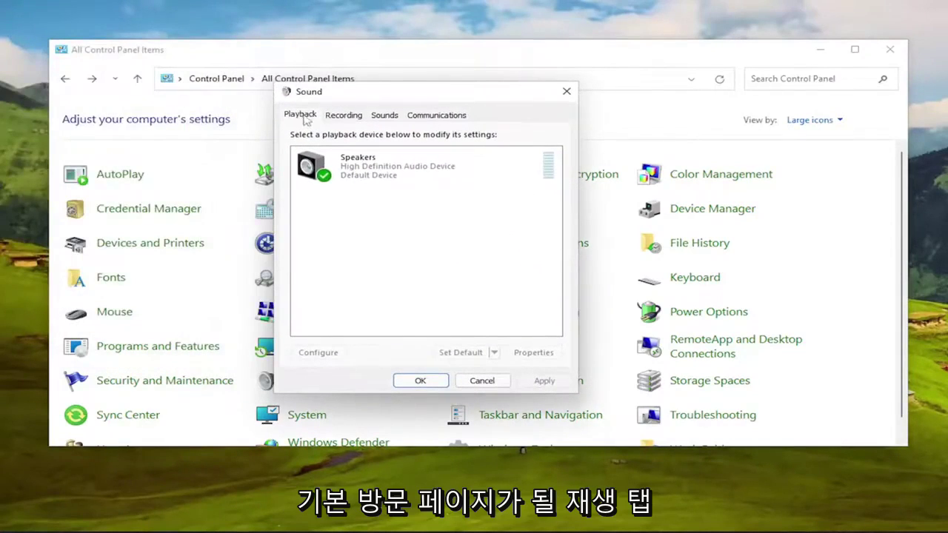
{"action": "left_click", "coordinate": [353, 162]}
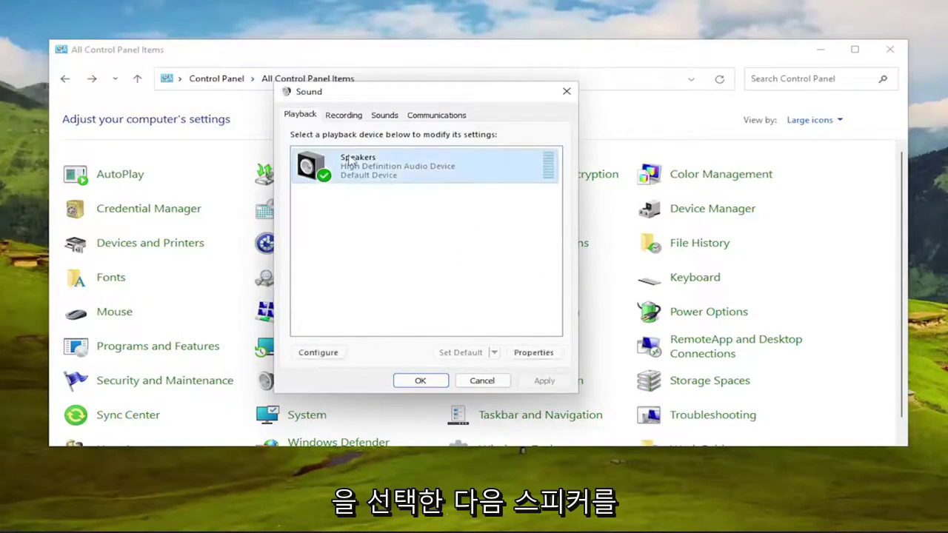
{"action": "left_click", "coordinate": [537, 354]}
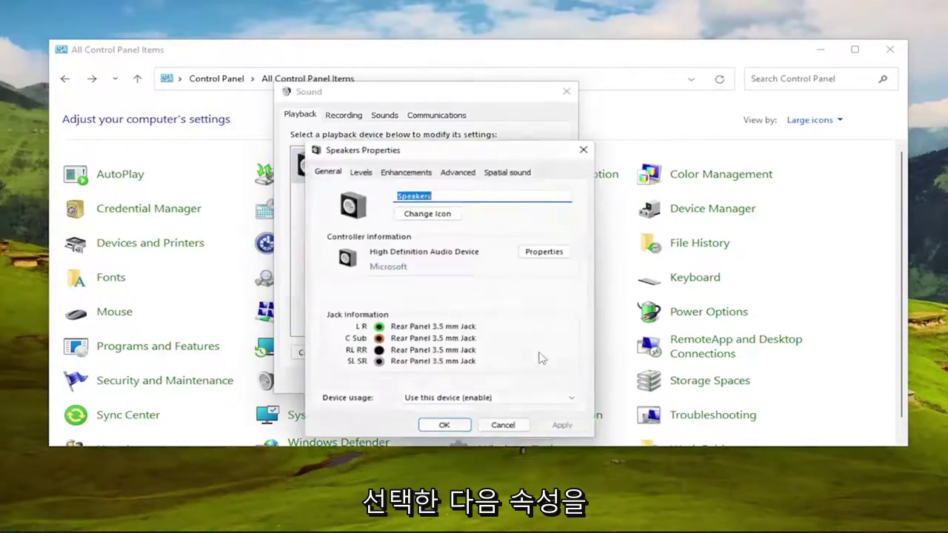
On the Advanced tab, choose 16 bit, 44100 Hz (CD Quality) as the default format.
{"action": "left_click_drag", "start_coordinate": [453, 151], "coordinate": [436, 103]}
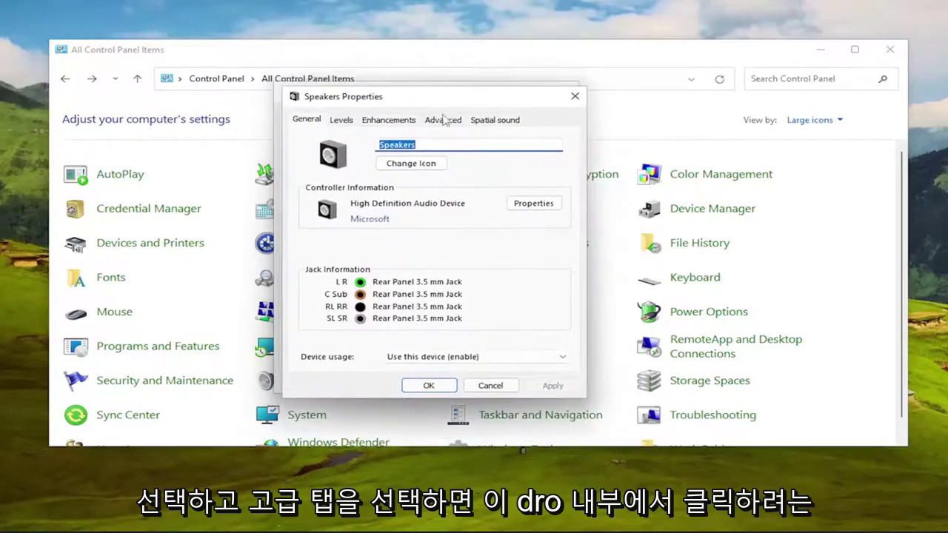
{"action": "left_click", "coordinate": [443, 119]}
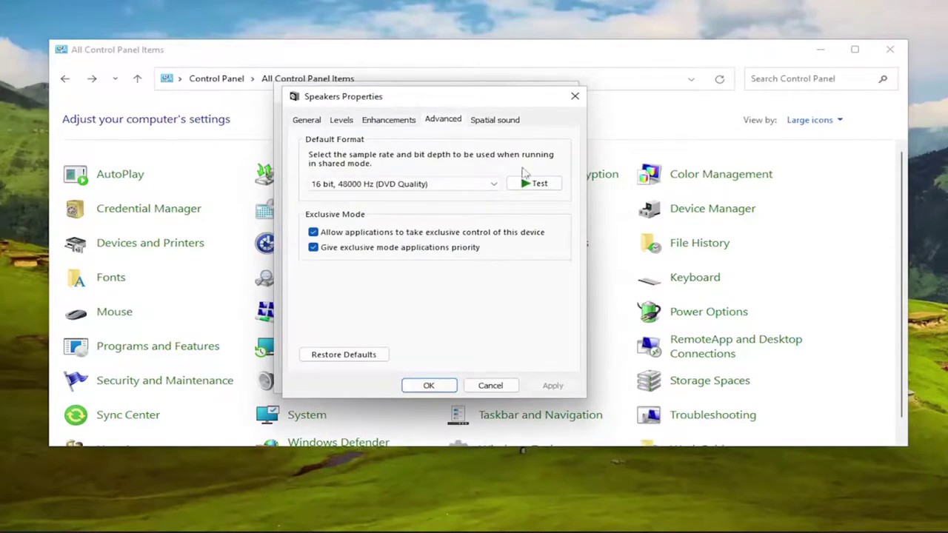
{"action": "left_click", "coordinate": [432, 186]}
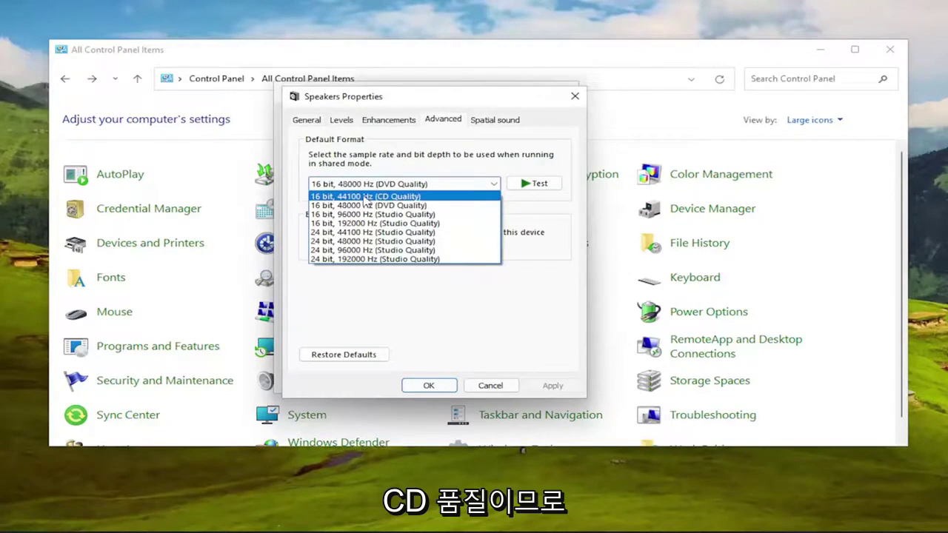
{"action": "left_click", "coordinate": [399, 197]}
{"action": "left_click", "coordinate": [398, 187]}
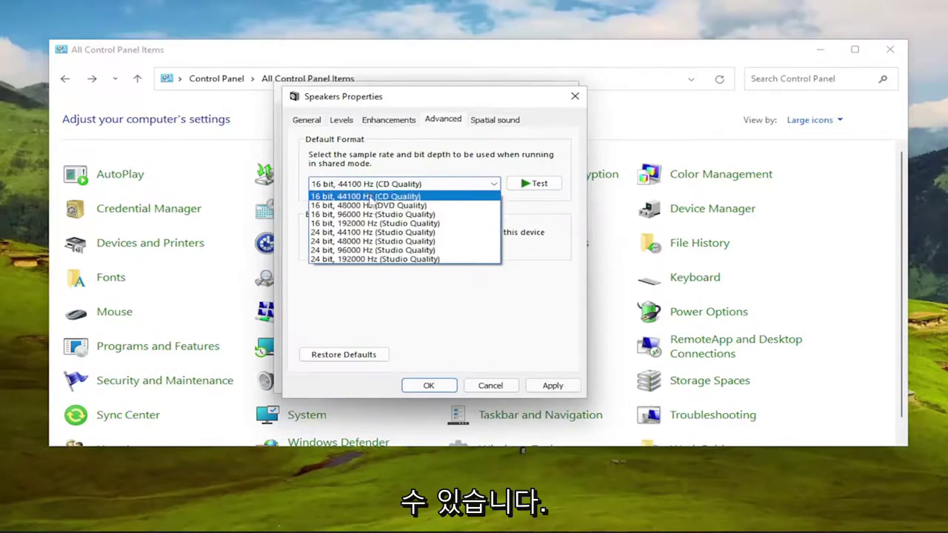
{"action": "left_click", "coordinate": [549, 244]}
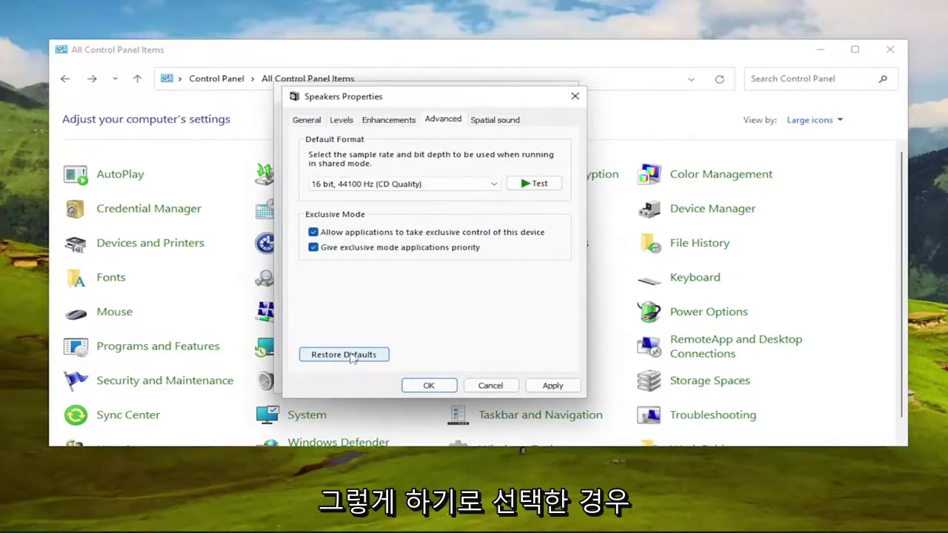
Play a test sound, then apply the new format and close Speakers Properties with OK.
{"action": "left_click", "coordinate": [528, 186]}
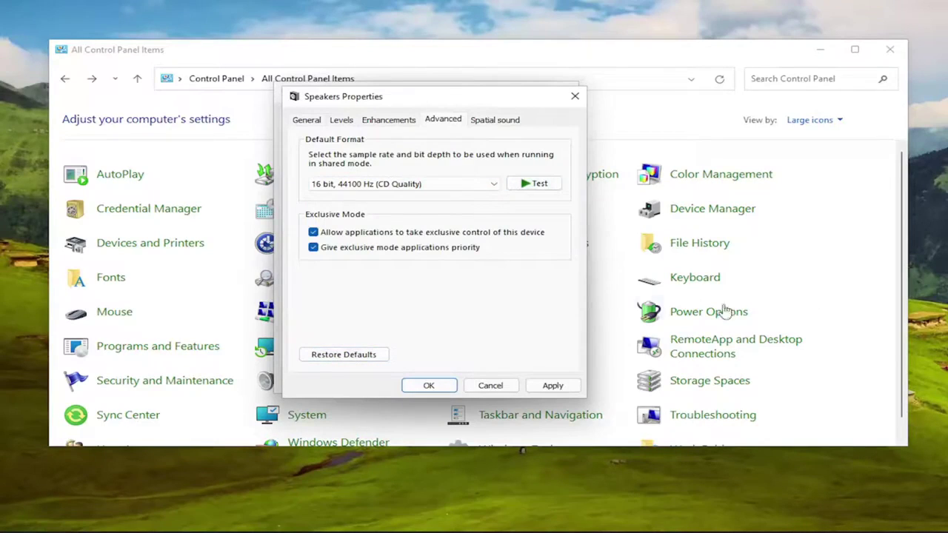
{"action": "left_click", "coordinate": [550, 388]}
{"action": "left_click", "coordinate": [428, 386]}
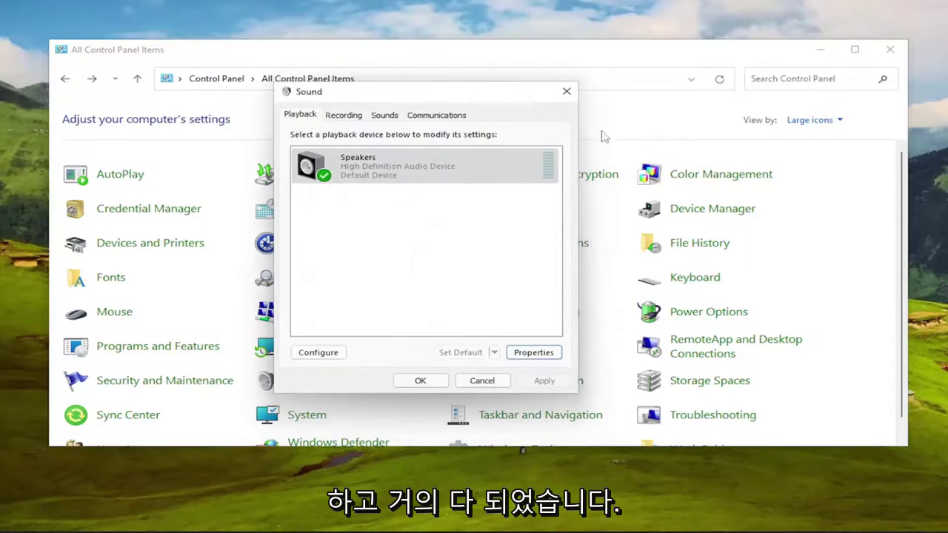
Close the Sound dialog with OK, then close the Control Panel window.
{"action": "left_click", "coordinate": [420, 381]}
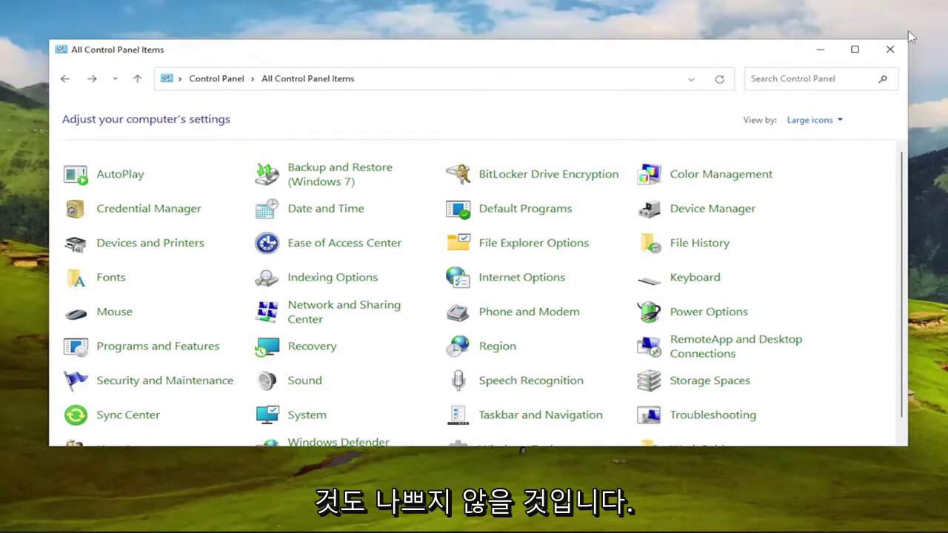
{"action": "left_click", "coordinate": [891, 49]}
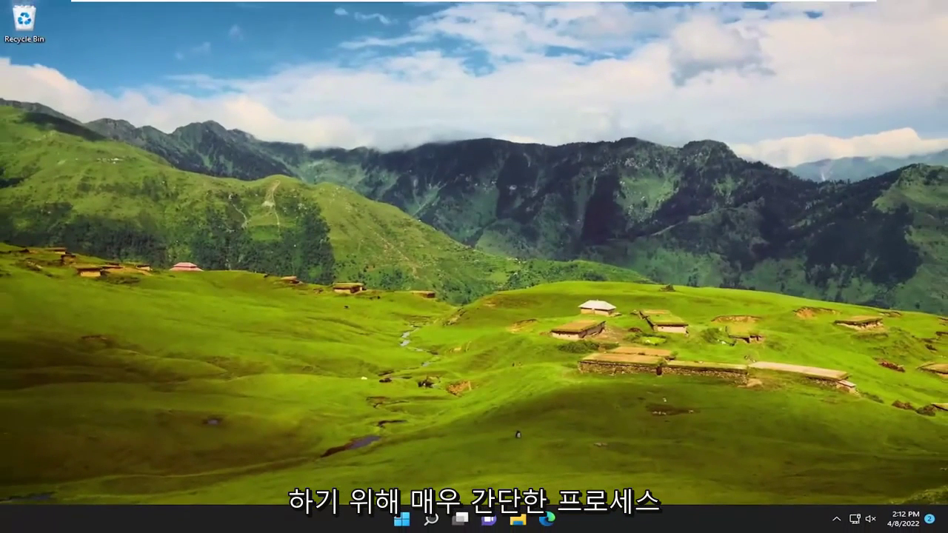